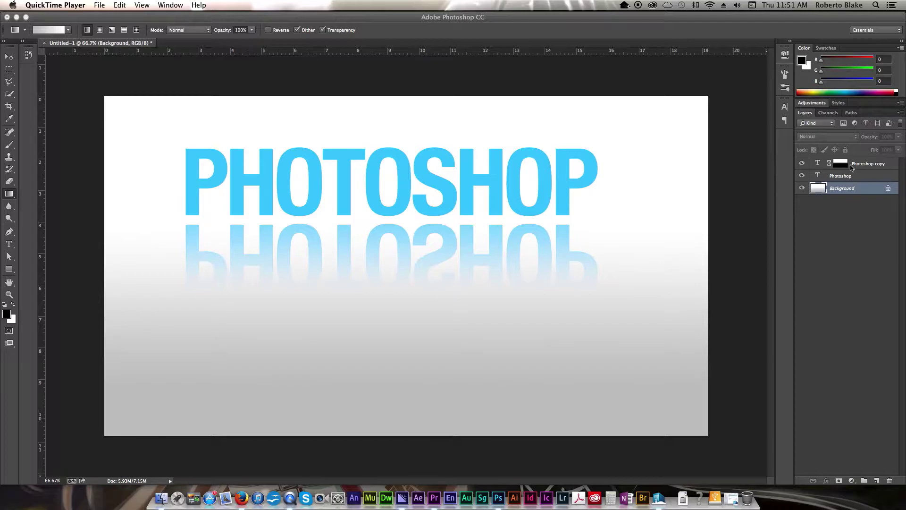
# - Delete the existing Photoshop copy layer that holds the old reflection
pyautogui.click(872, 166)
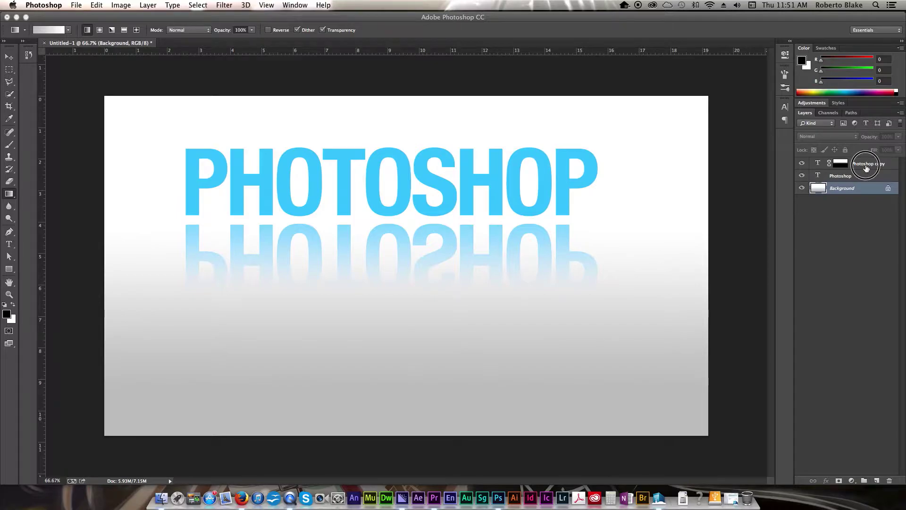
pyautogui.moveTo(874, 166); pyautogui.dragTo(890, 481)
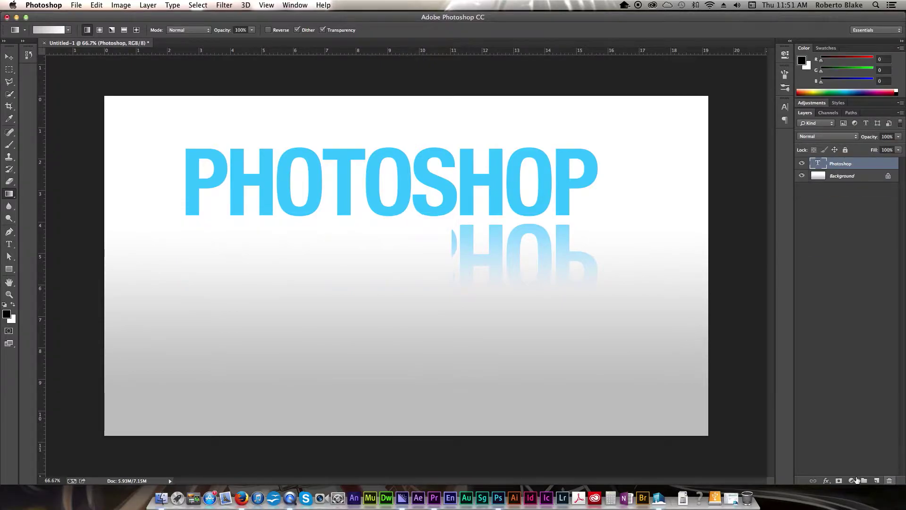
pyautogui.press('t')
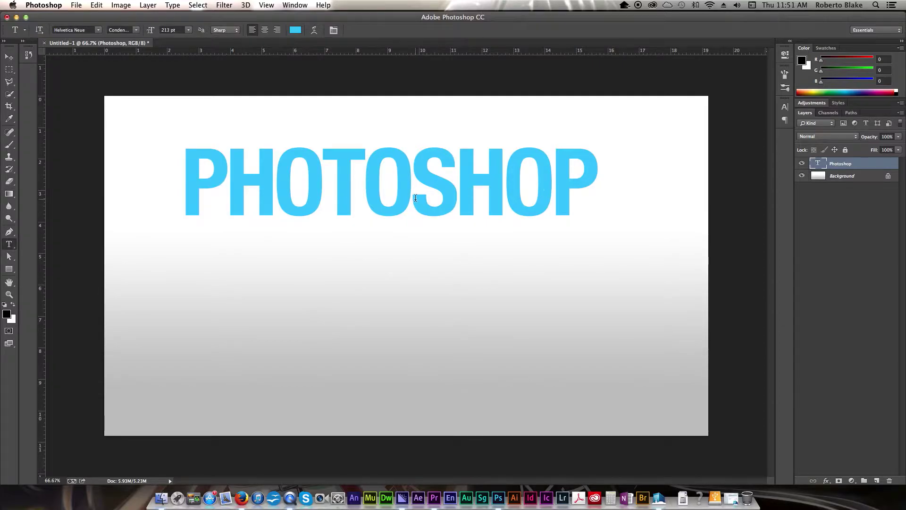
# - Duplicate the PHOTOSHOP text layer and place the copy directly beneath the original word
pyautogui.press('v')
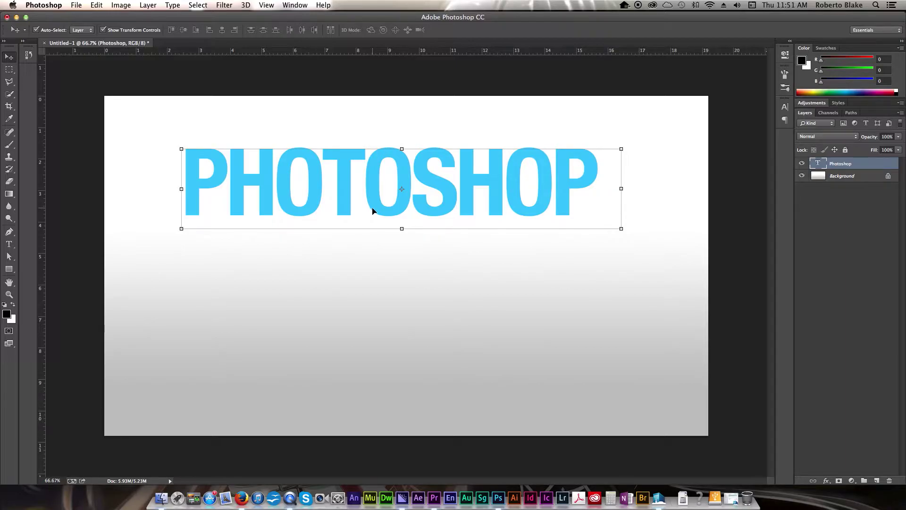
pyautogui.scroll(2, 373, 211)
pyautogui.moveTo(383, 204); pyautogui.dragTo(372, 303)
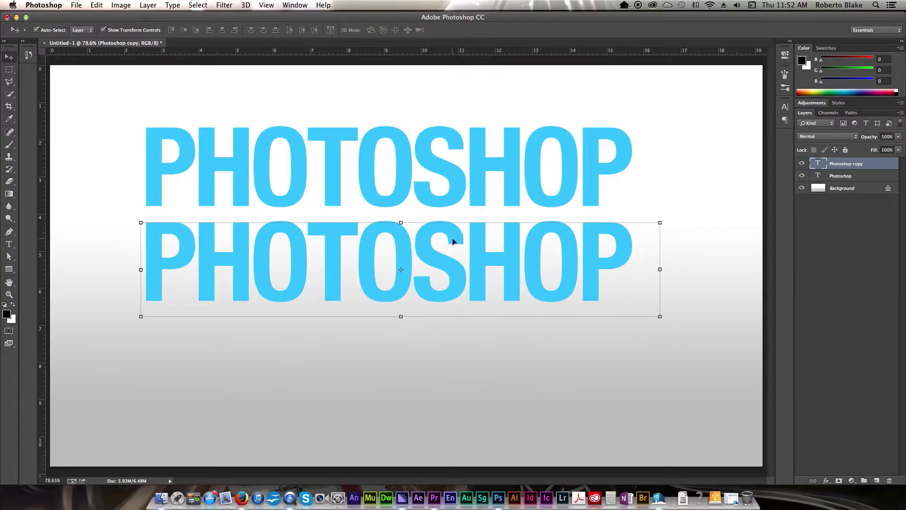
pyautogui.click(96, 6)
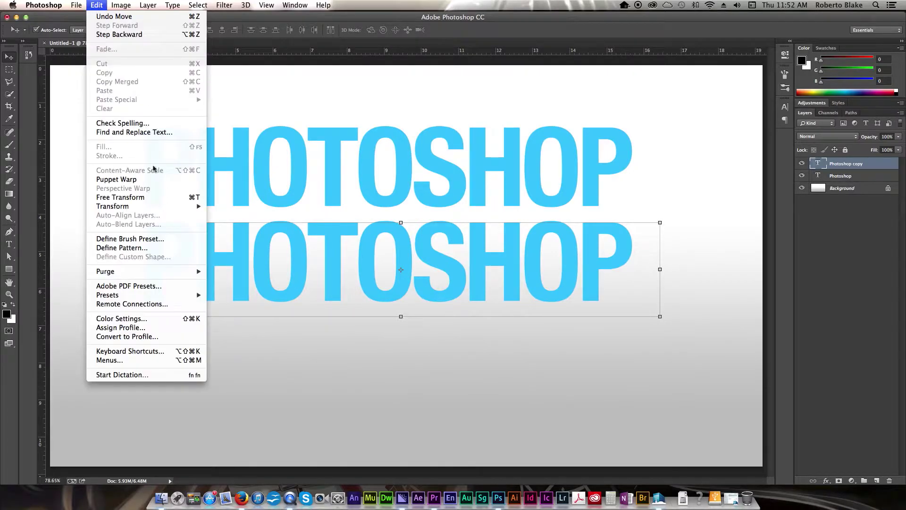
pyautogui.moveTo(175, 206)
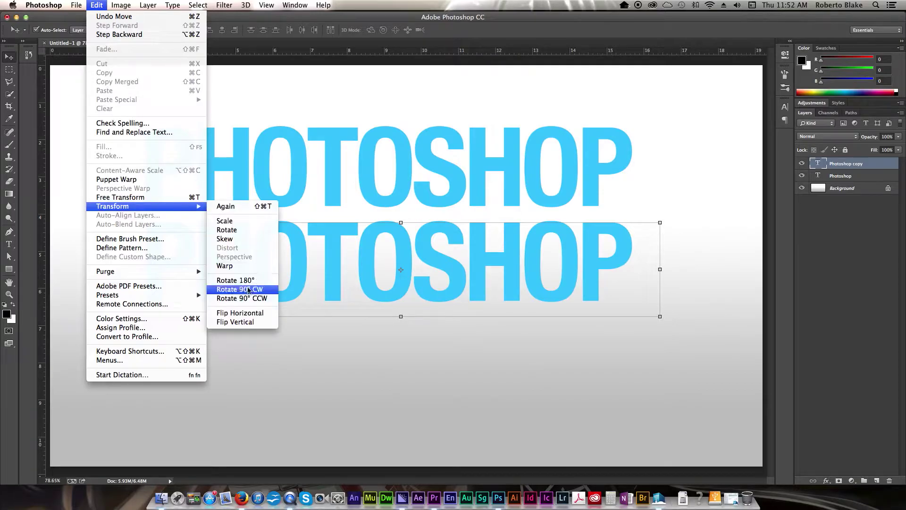
pyautogui.click(239, 322)
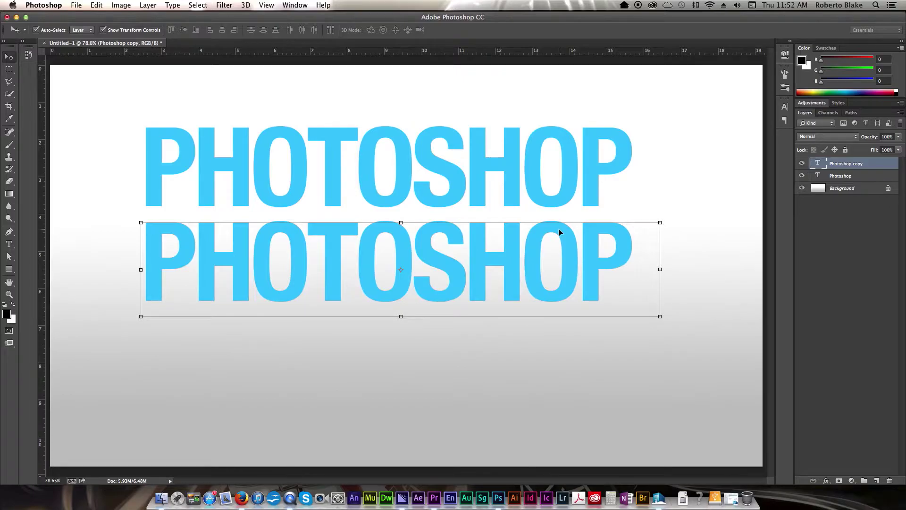
# - Flip the copied PHOTOSHOP text vertically and move it up so it mirrors the original with a small gap
pyautogui.press('super+t')
pyautogui.rightClick(559, 229)
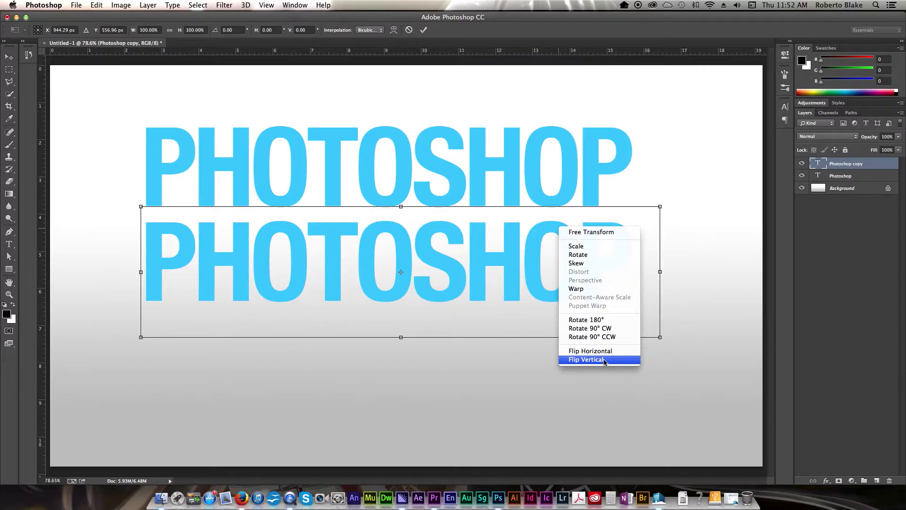
pyautogui.click(605, 360)
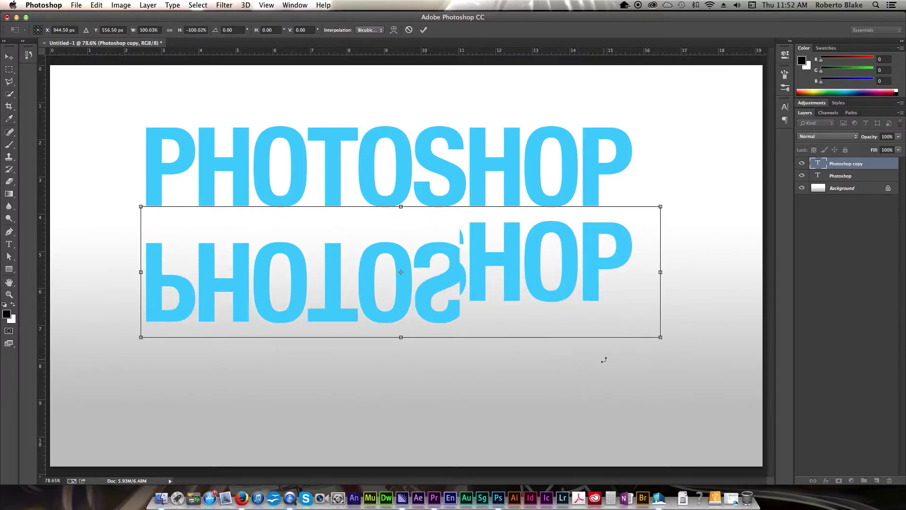
pyautogui.moveTo(588, 296); pyautogui.dragTo(588, 268)
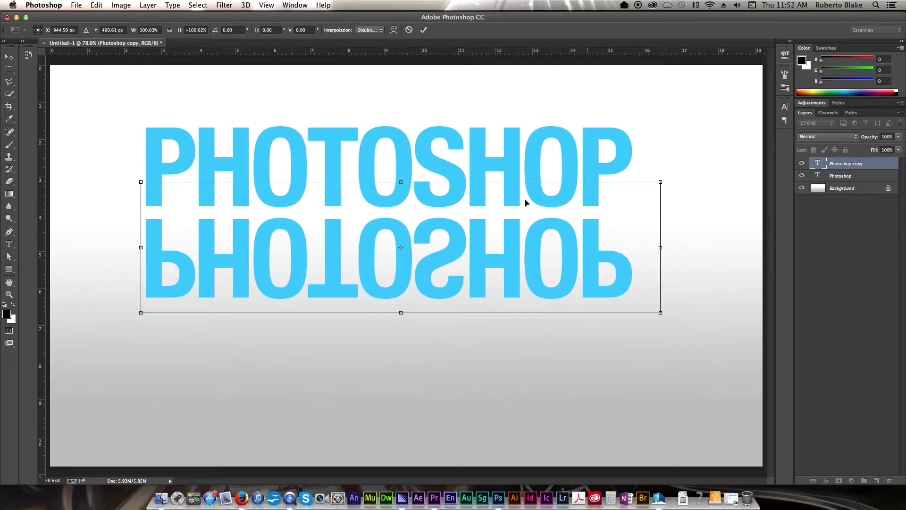
pyautogui.click(423, 30)
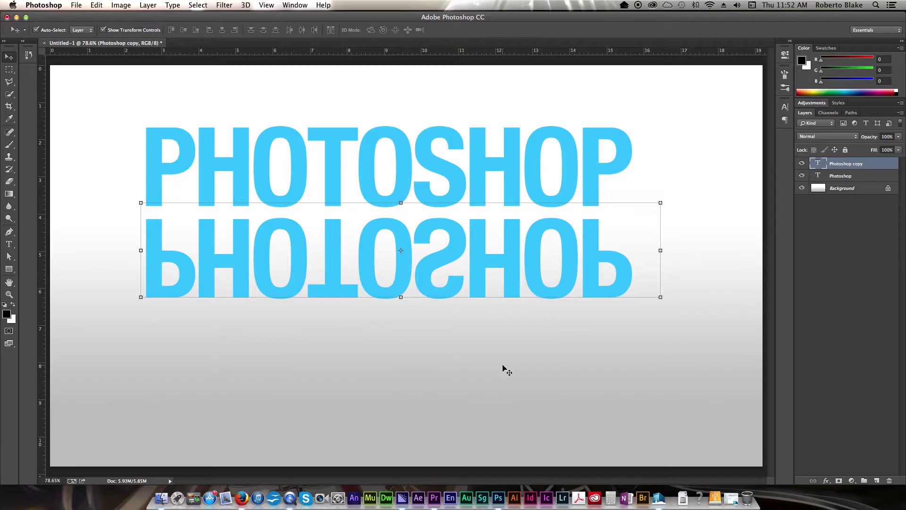
pyautogui.click(629, 364)
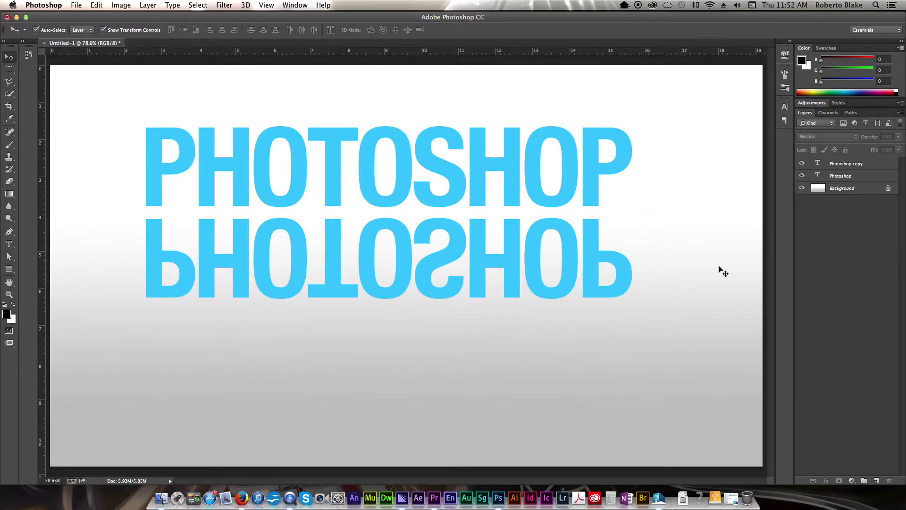
# - Lower the flipped text layer's opacity to 40%
pyautogui.click(592, 262)
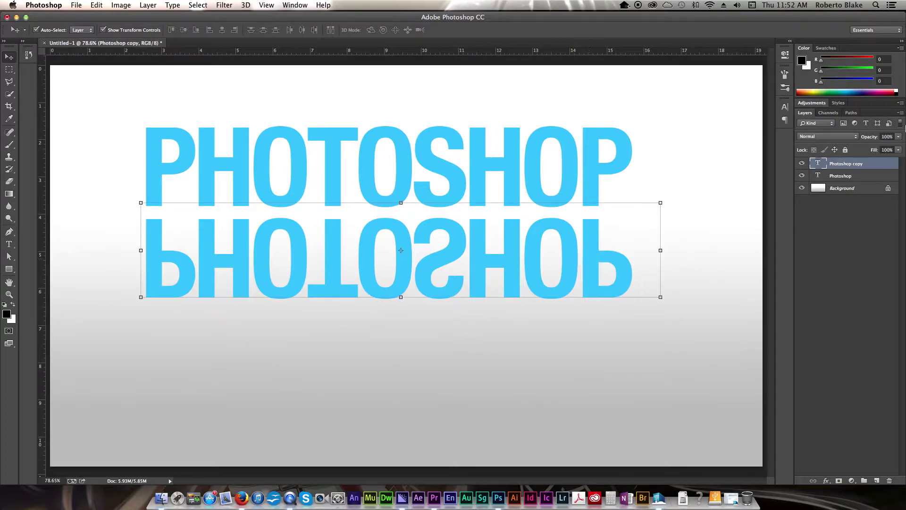
pyautogui.click(898, 136)
pyautogui.moveTo(900, 146); pyautogui.dragTo(872, 150)
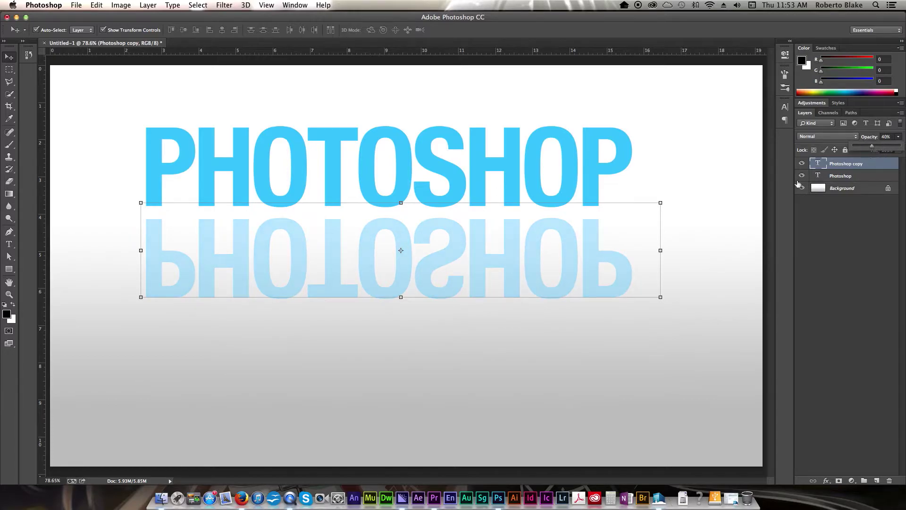
pyautogui.click(631, 371)
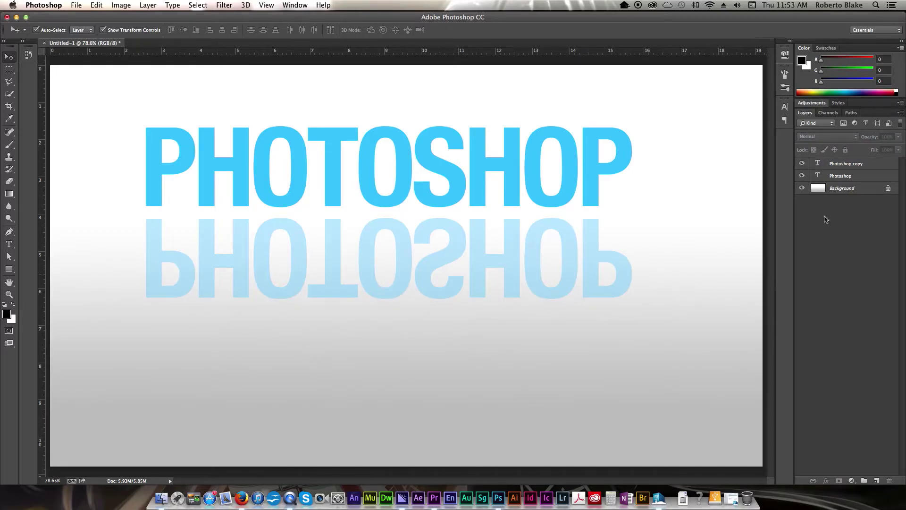
# - Rename the flipped text layer as Photoshop reflection
pyautogui.click(869, 167)
pyautogui.doubleClick(860, 163)
pyautogui.write('re')
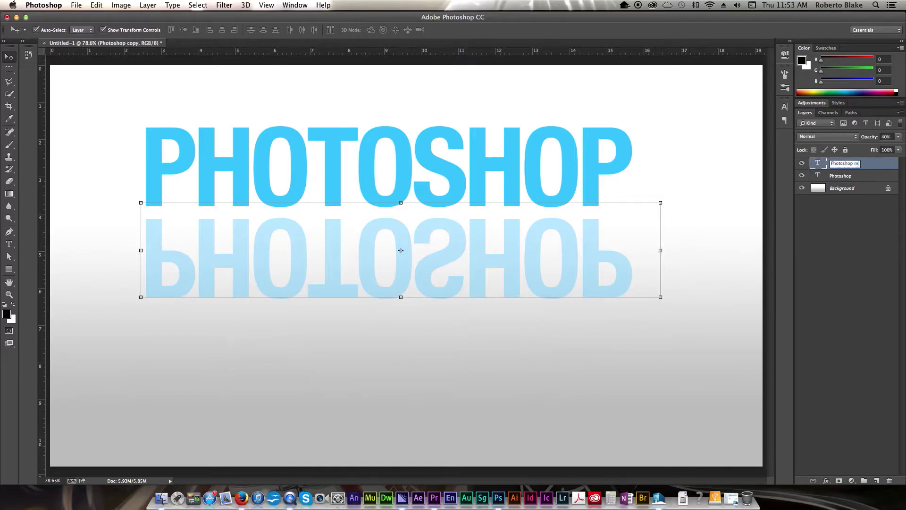
pyautogui.write('flection')
pyautogui.press('Return')
# - Add a layer mask to the Photoshop reflection layer, keeping black as the foreground colour
pyautogui.click(839, 481)
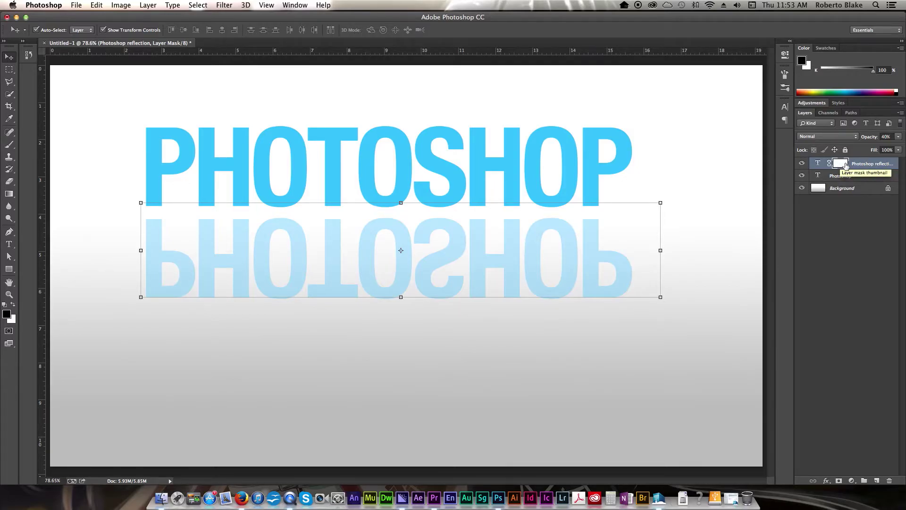
pyautogui.press('x')
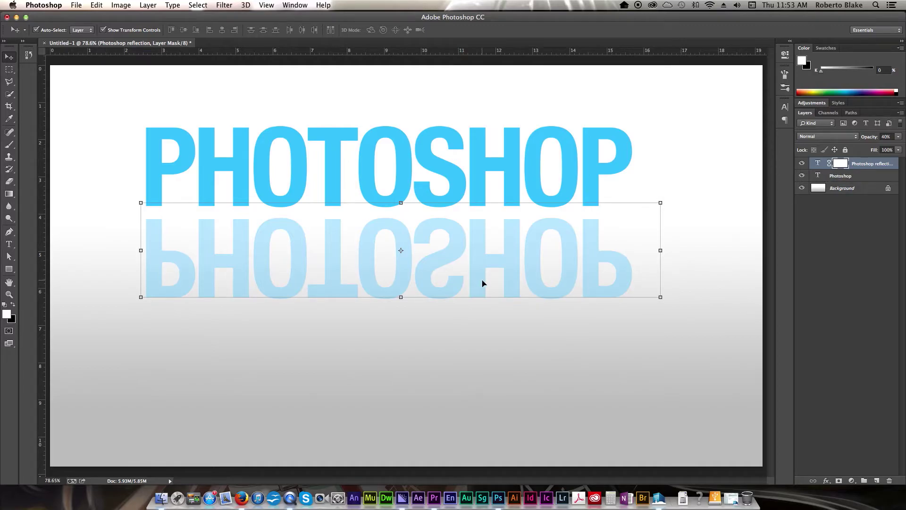
pyautogui.press('x')
# - Fade out the lower part of the reflection with a linear black-to-white gradient drawn upward on its layer mask
pyautogui.press('g')
pyautogui.click(69, 29)
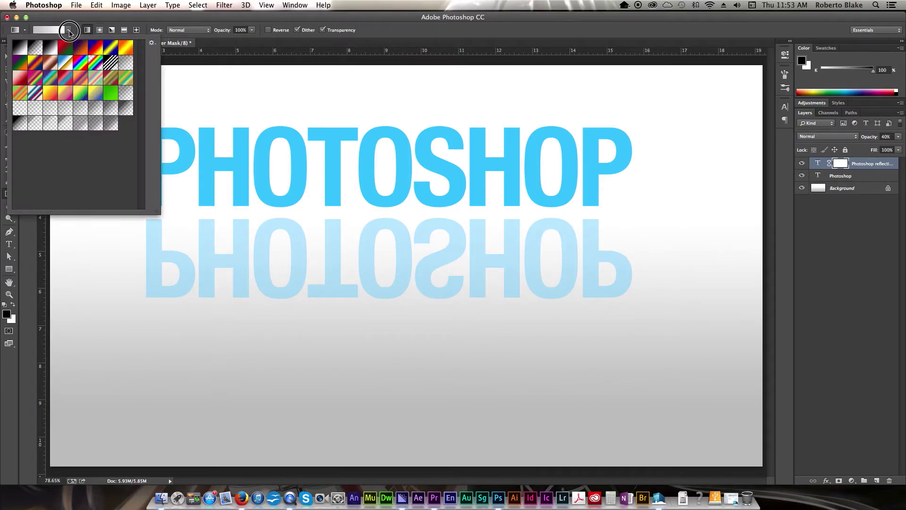
pyautogui.click(18, 50)
pyautogui.click(531, 29)
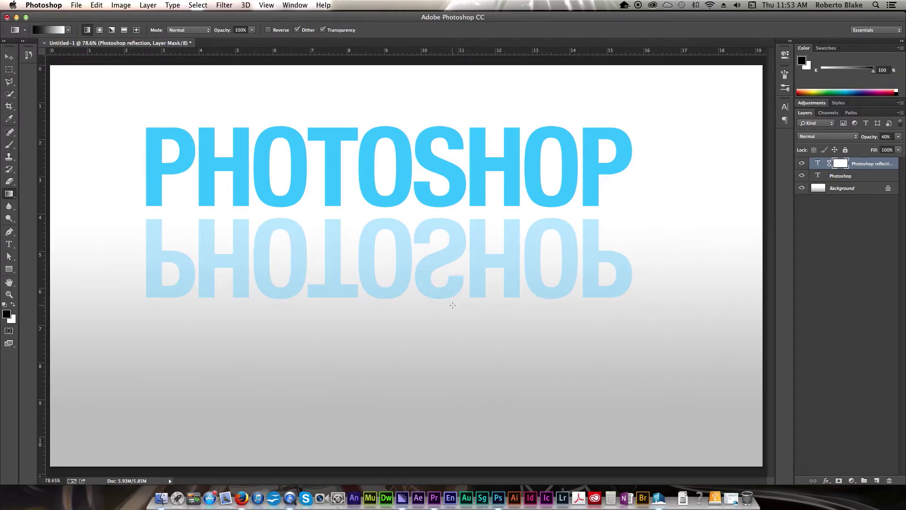
pyautogui.moveTo(449, 314); pyautogui.dragTo(453, 241)
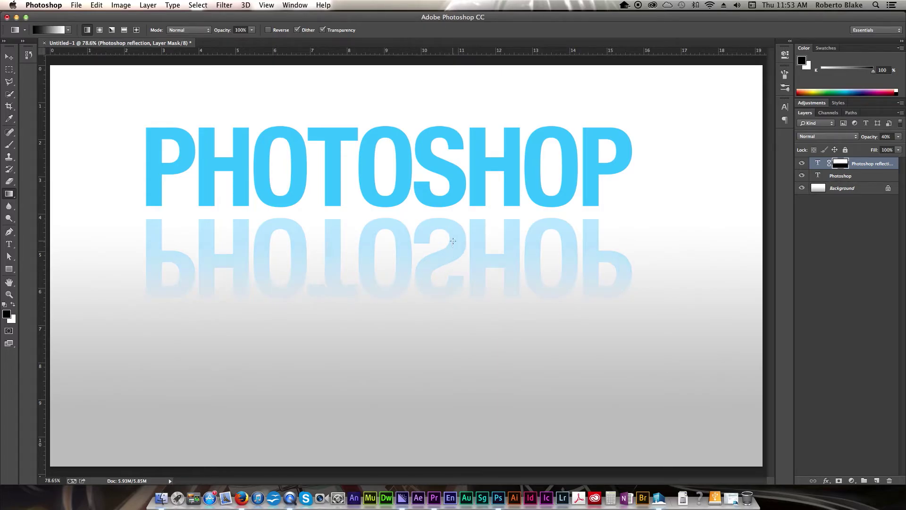
pyautogui.moveTo(456, 292); pyautogui.dragTo(454, 230)
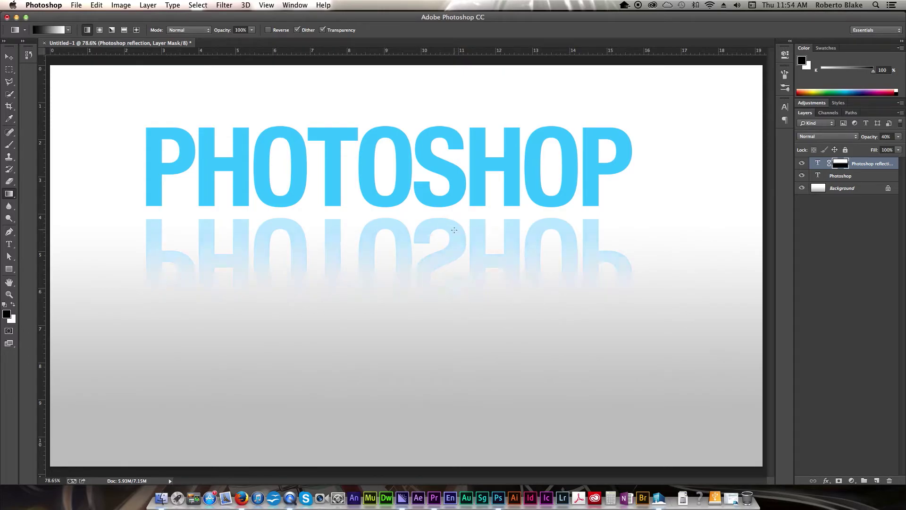
# - Try a shorter upward gradient on the reflection's layer mask, and undo it
pyautogui.moveTo(440, 273); pyautogui.dragTo(443, 251)
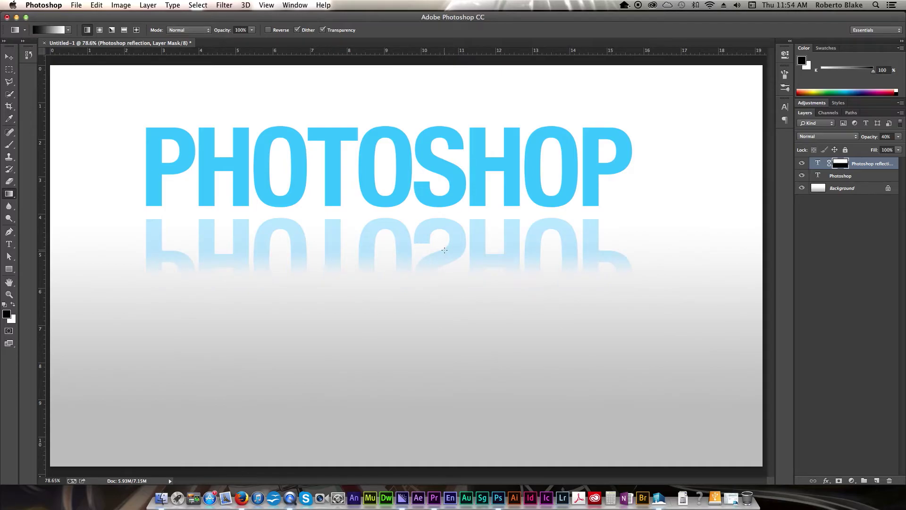
pyautogui.press('super+z')
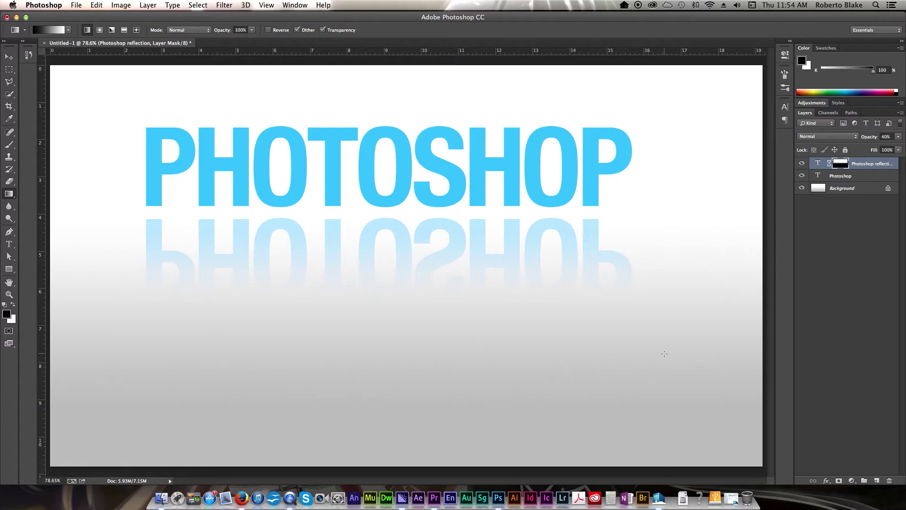
pyautogui.press('super+minus')
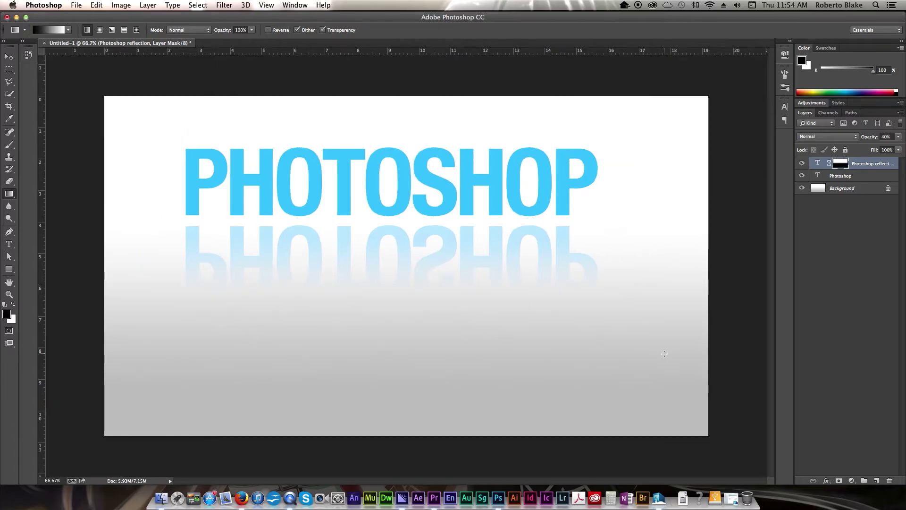